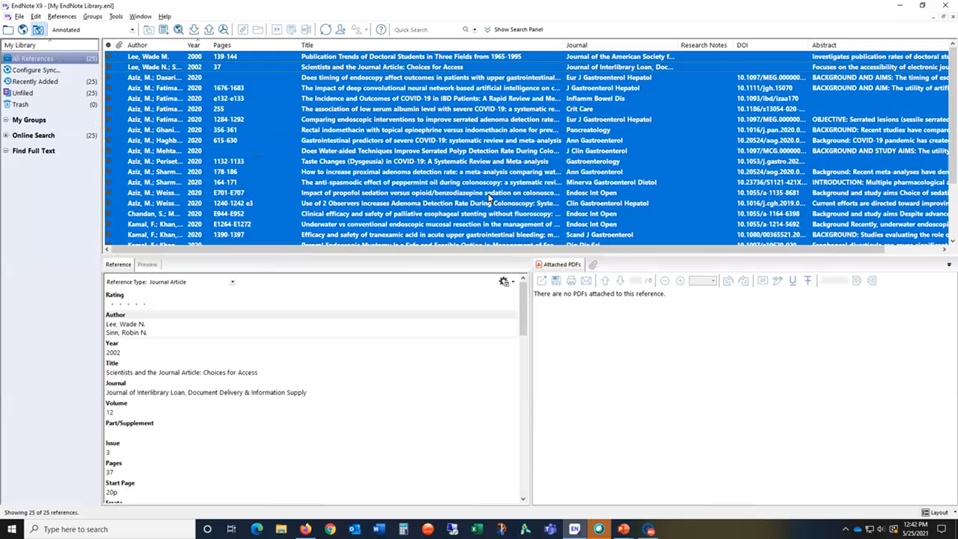
- Export the selected references to the Downloads folder as My EndNote Library.txt, using the BibTeX Export output style
left_click(20, 18)
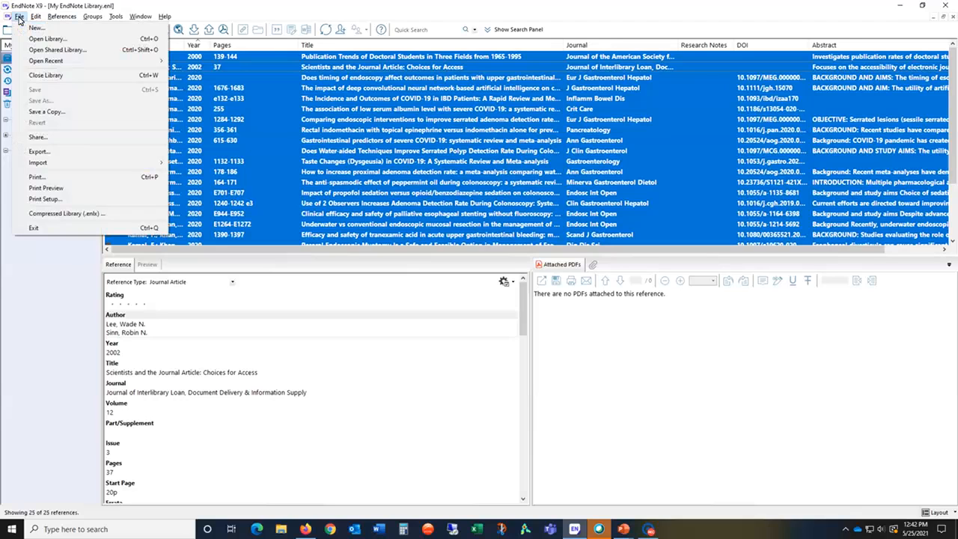
left_click(39, 151)
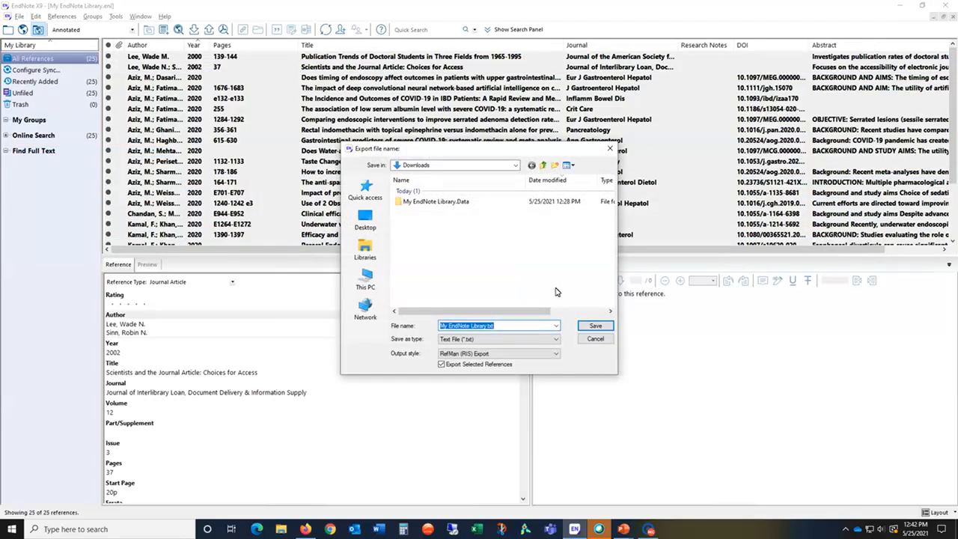
left_click(558, 357)
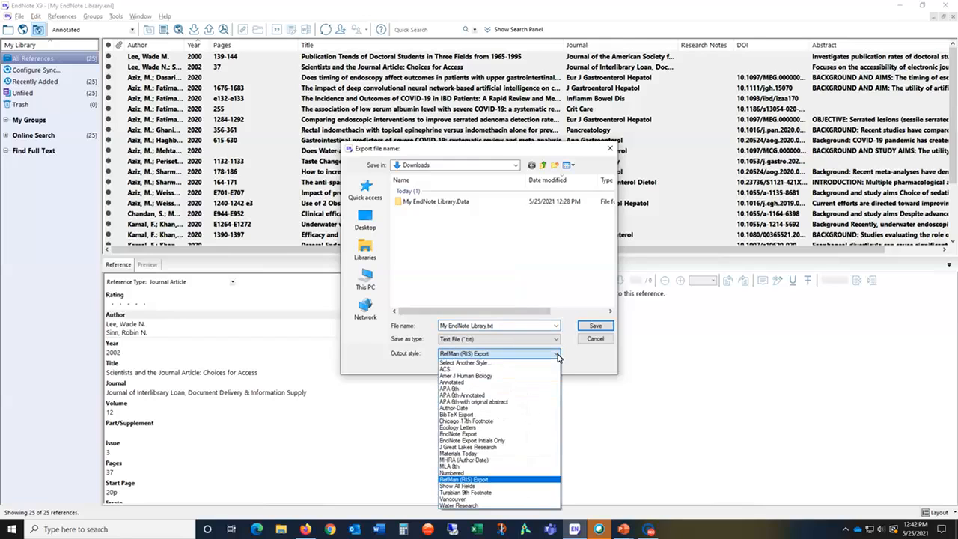
left_click(514, 415)
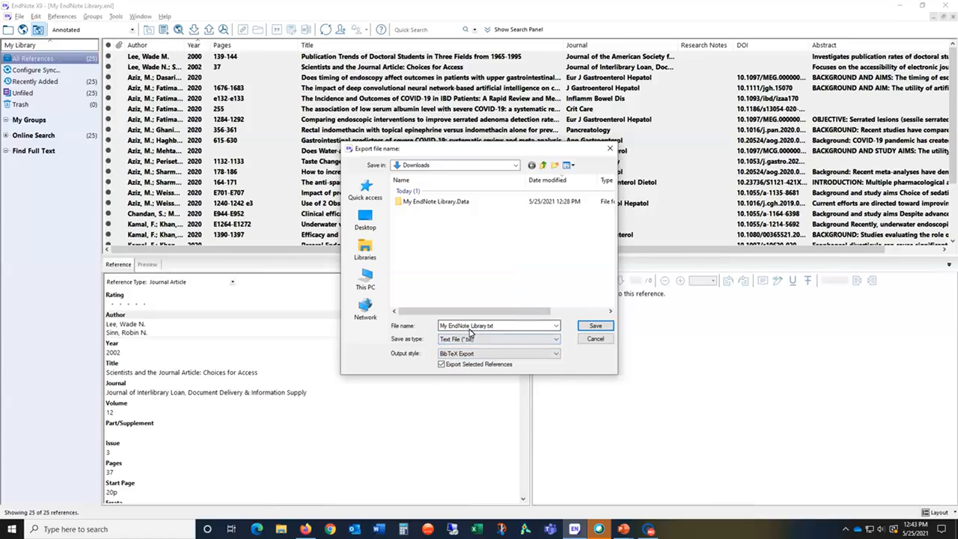
left_click(595, 328)
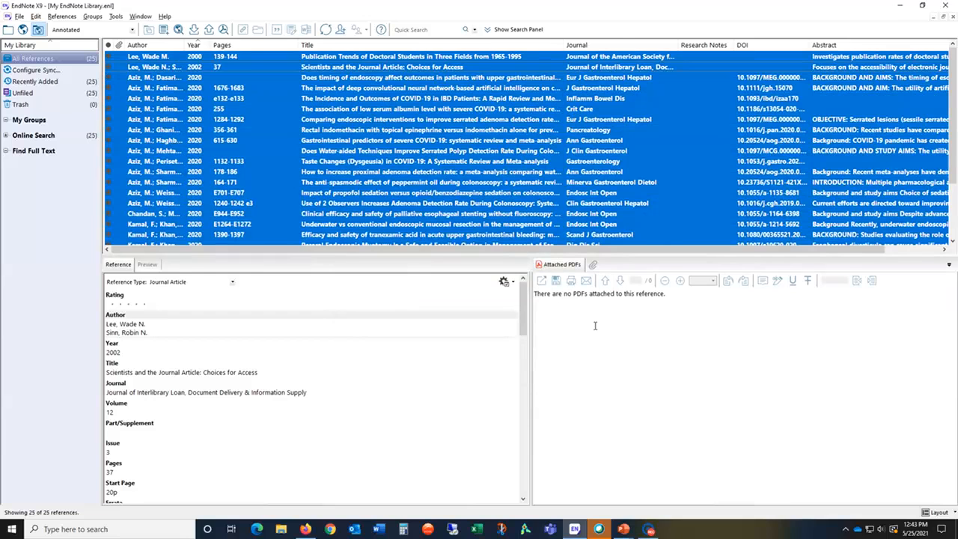
- Switch to Interfolio Faculty180 in the browser and start a Generic (RIS / BibTeX) import of scholarly records
key("alt+Tab")
key("alt+Tab")
key("alt+Tab")
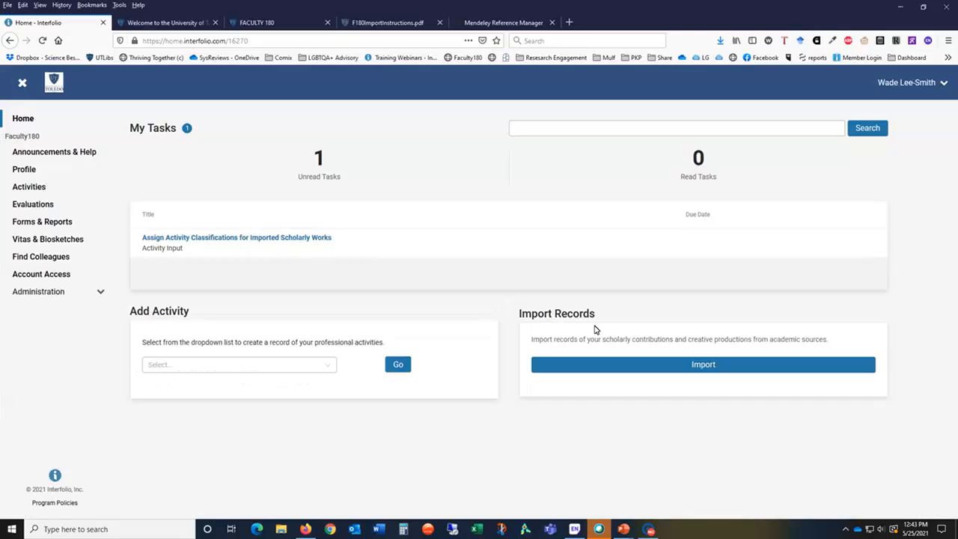
left_click(712, 367)
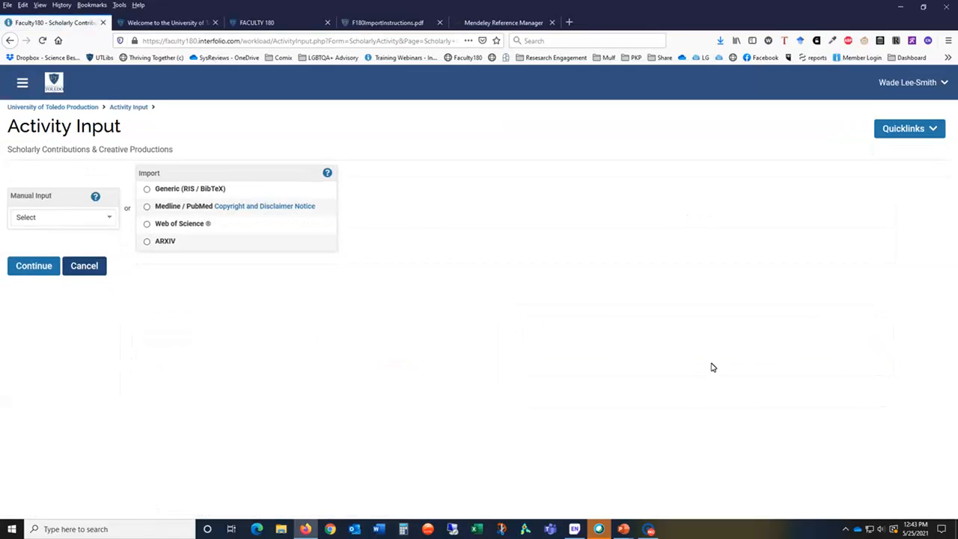
left_click(145, 190)
left_click(44, 268)
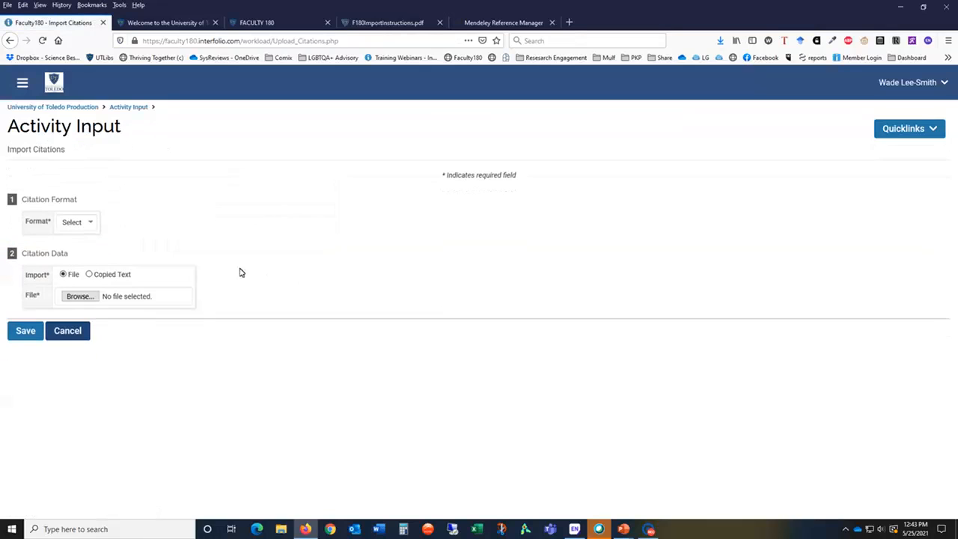
- Set the citation format to BibTeX, choose My EndNote Library.txt as the import file and submit it
left_click(86, 225)
left_click(77, 263)
left_click(79, 297)
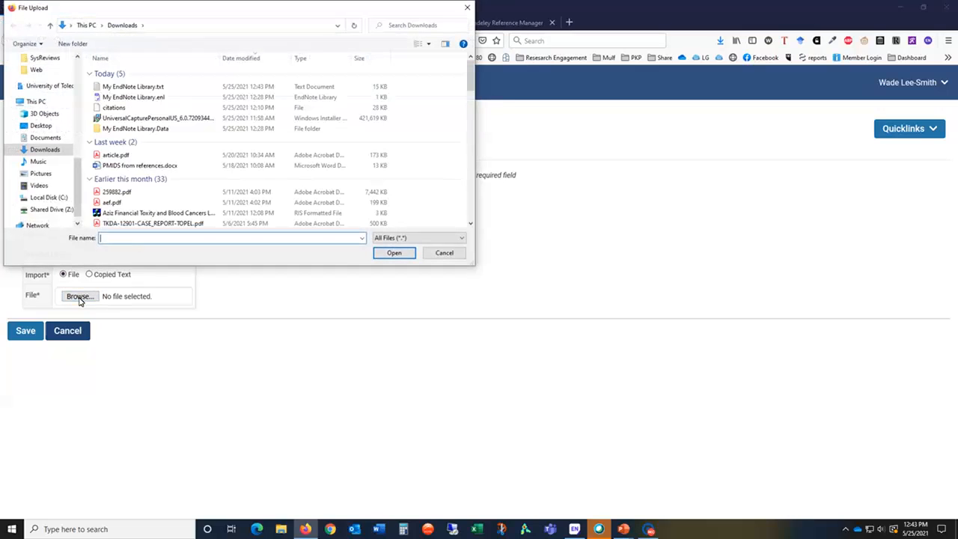
left_click(125, 90)
double_click(125, 90)
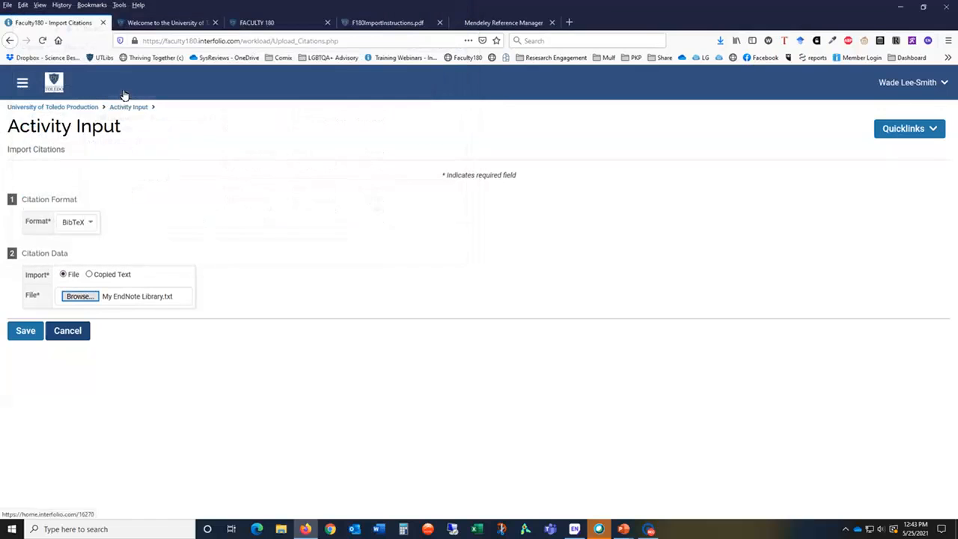
left_click(26, 337)
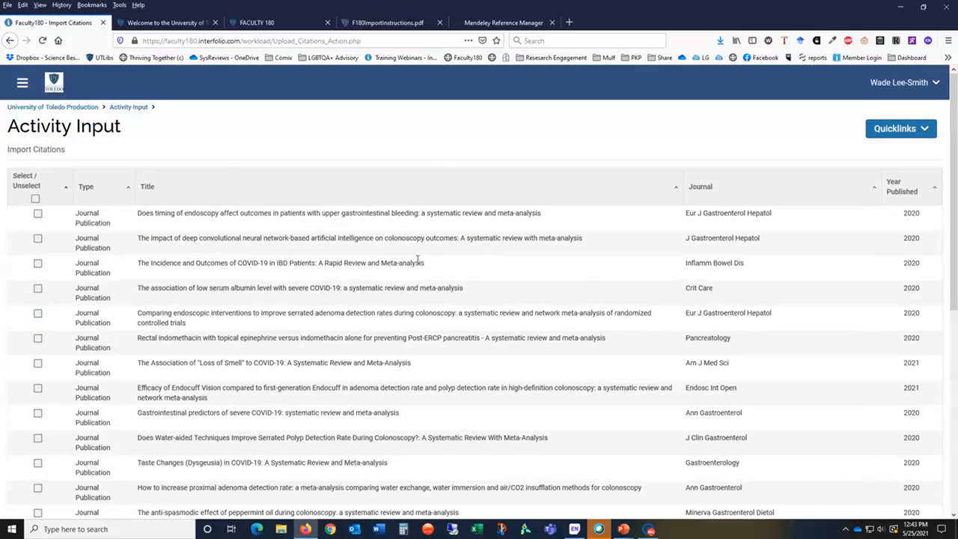
- Select all the listed citations and import them
scroll(418, 259, "down", 8)
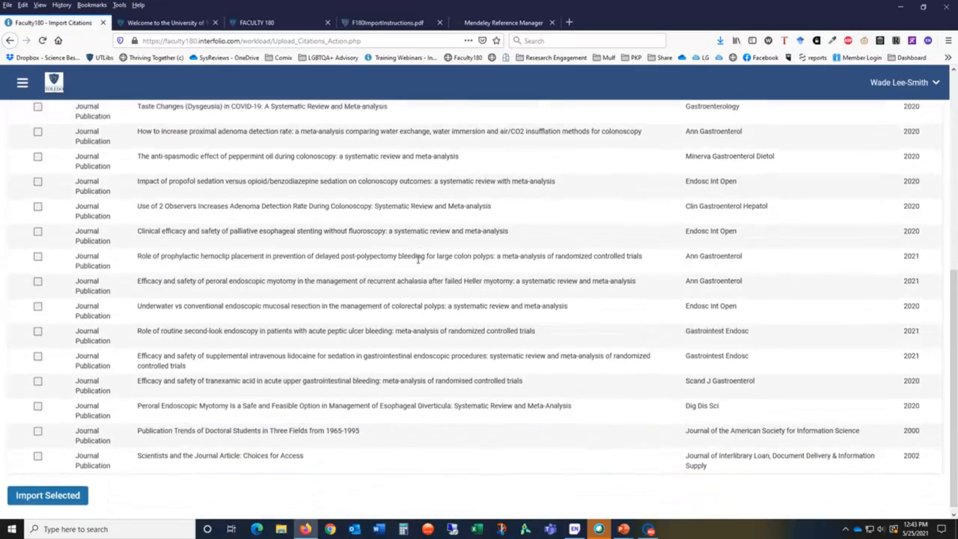
scroll(418, 262, "up", 10)
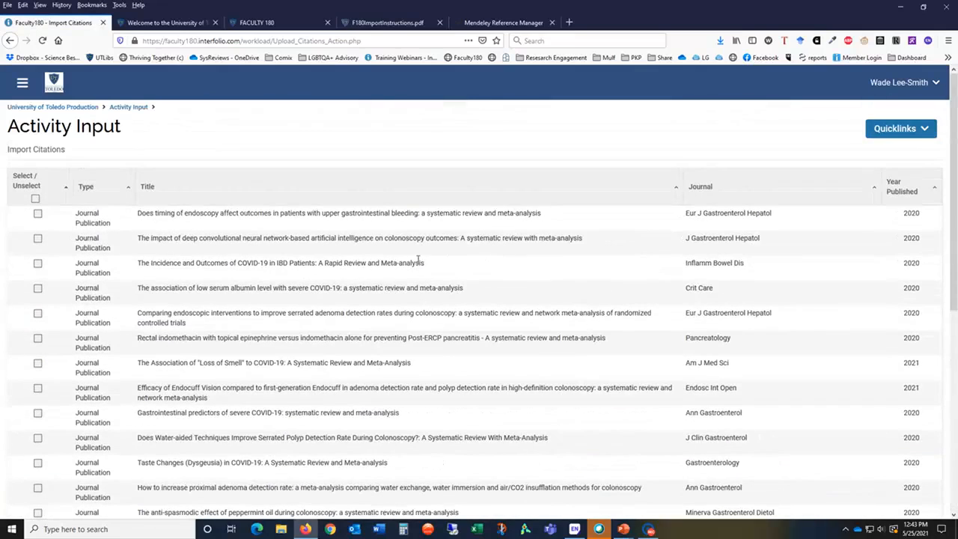
left_click(36, 198)
scroll(208, 241, "down", 8)
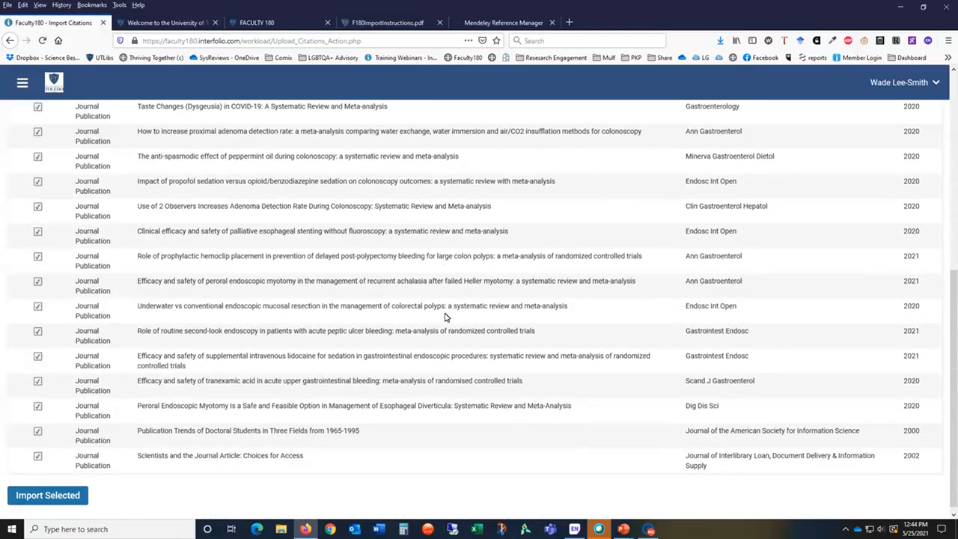
left_click(66, 499)
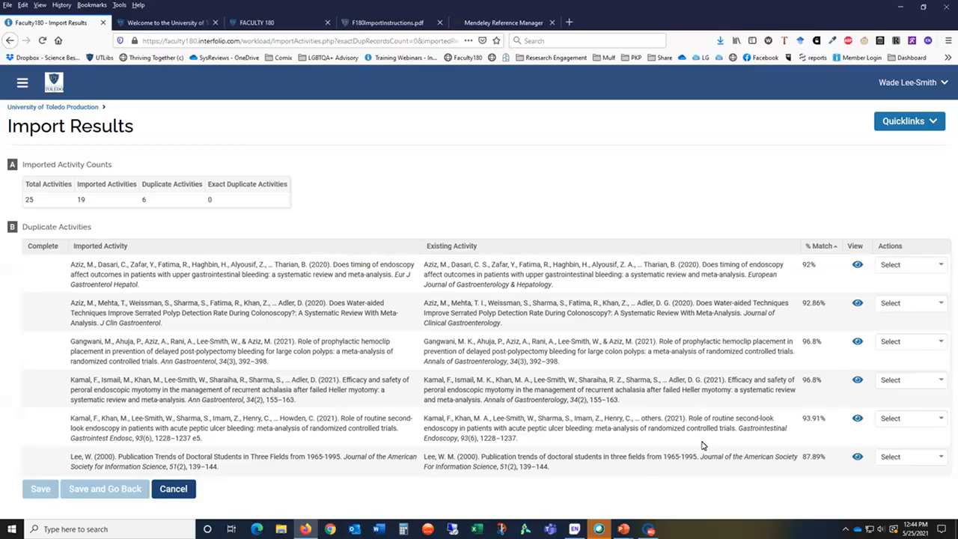
- Set all six duplicate activities to Discard Imported, save the choices and go back to the home page
left_click(922, 267)
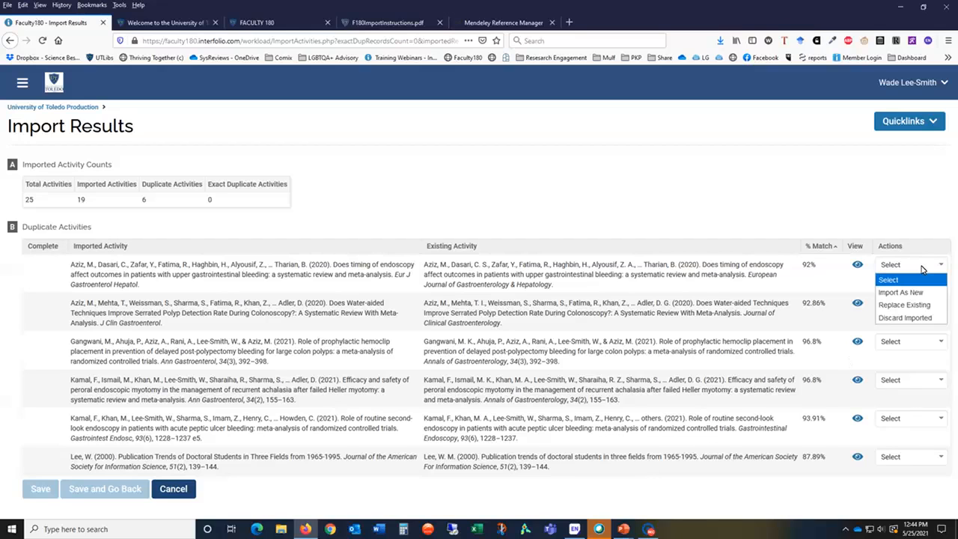
left_click(912, 319)
left_click(909, 304)
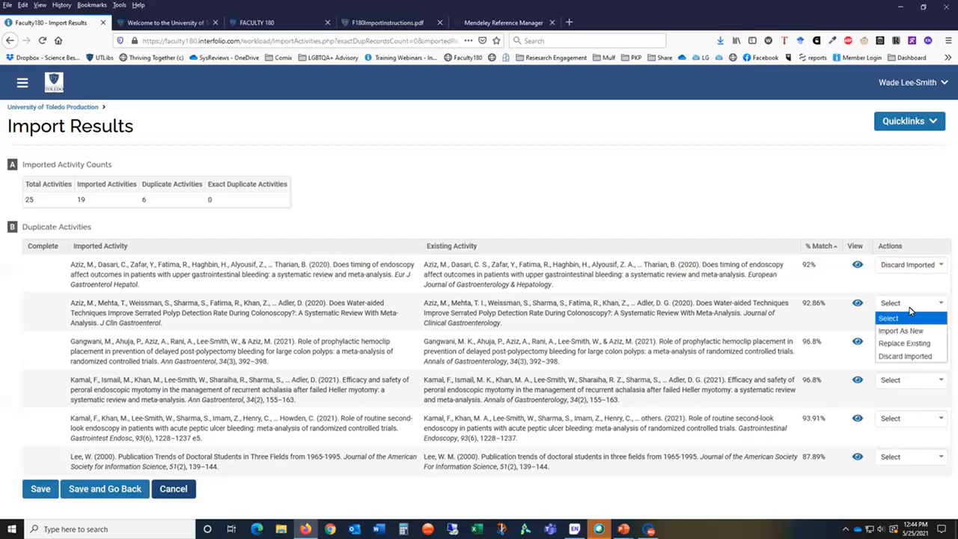
left_click(903, 356)
left_click(899, 347)
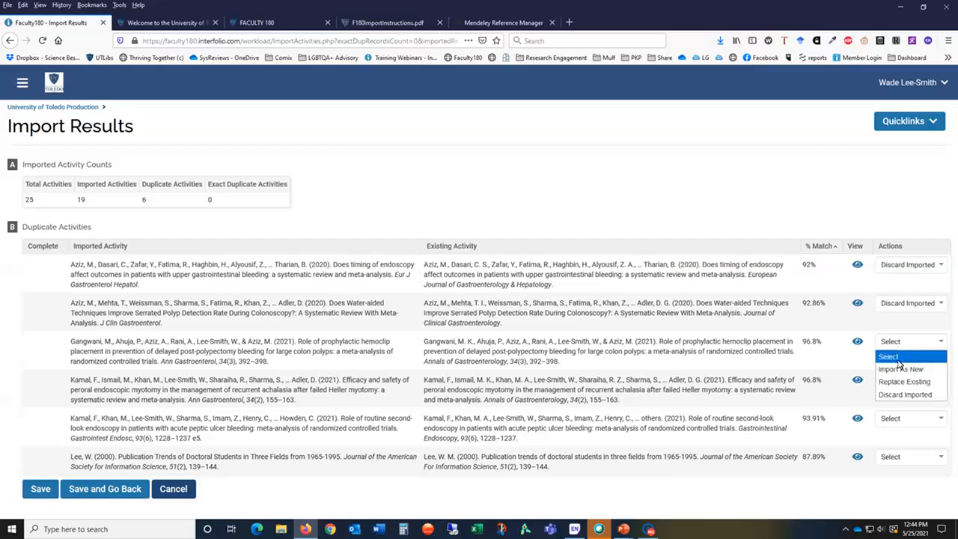
left_click(903, 394)
left_click(903, 387)
left_click(910, 436)
left_click(907, 458)
left_click(908, 511)
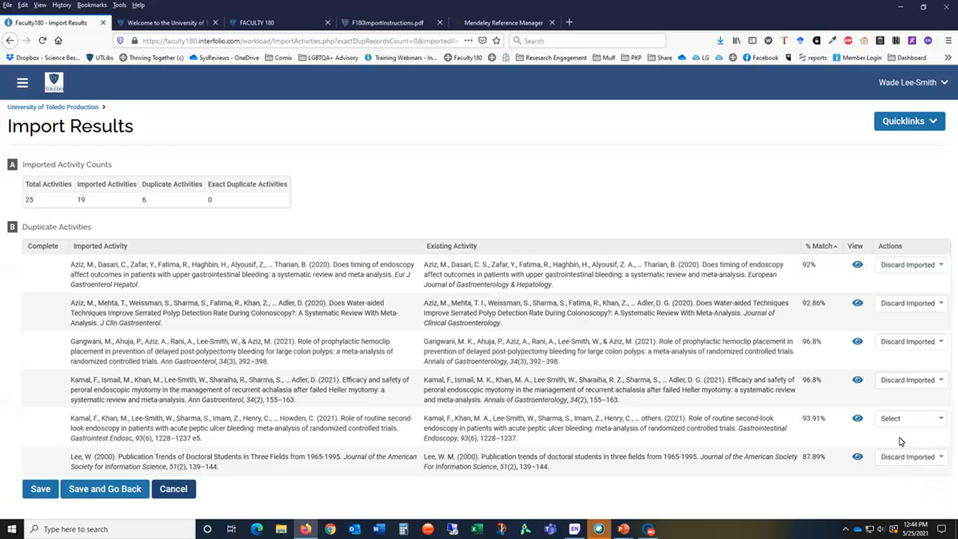
left_click(901, 421)
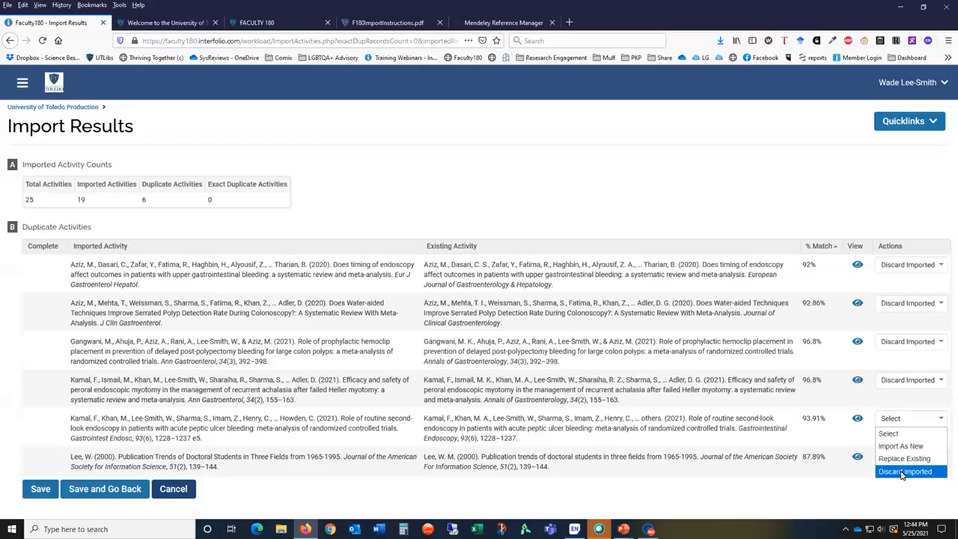
left_click(902, 471)
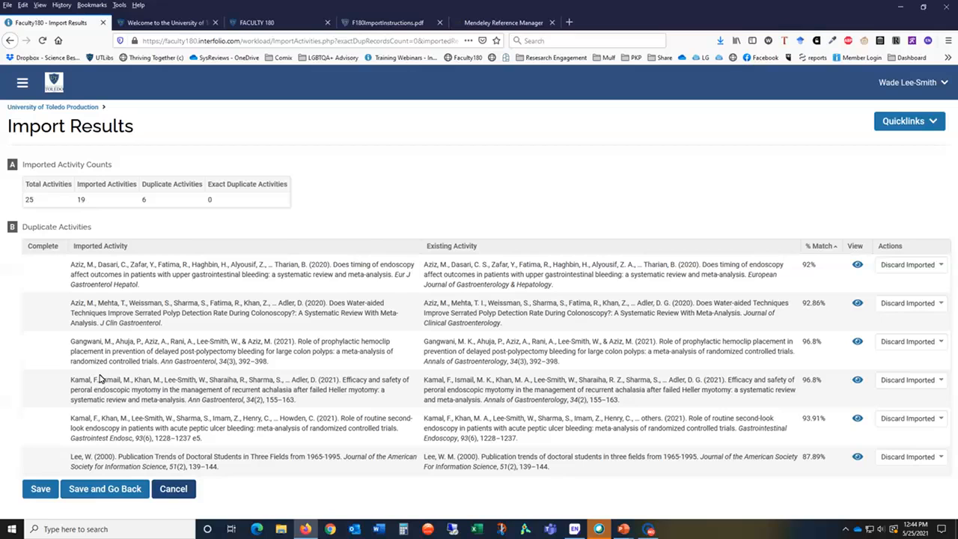
left_click(45, 497)
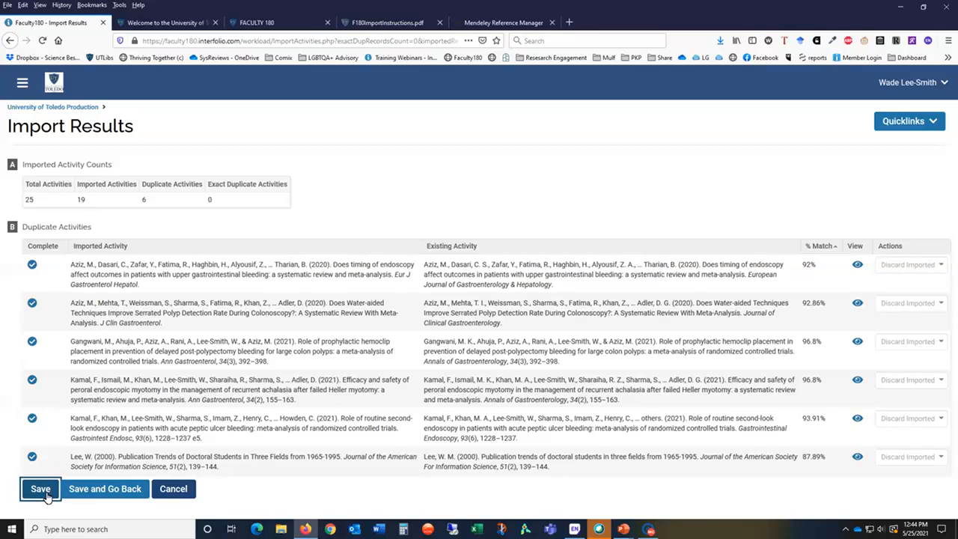
left_click(109, 496)
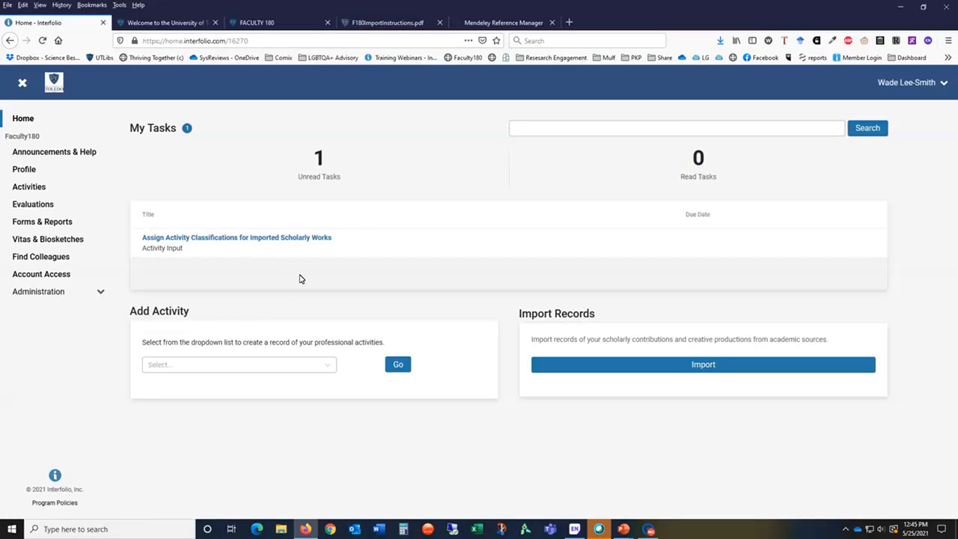
- In the imported-works classification task, save the palliative esophageal stenting article as Research, External, Blind Peer Reviewed, student involvement No, then return home
left_click(281, 243)
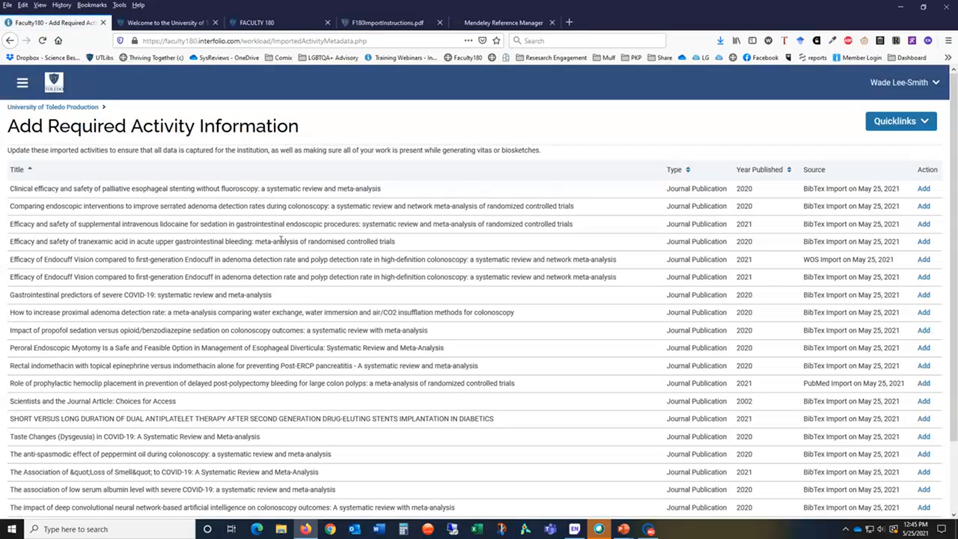
left_click(926, 189)
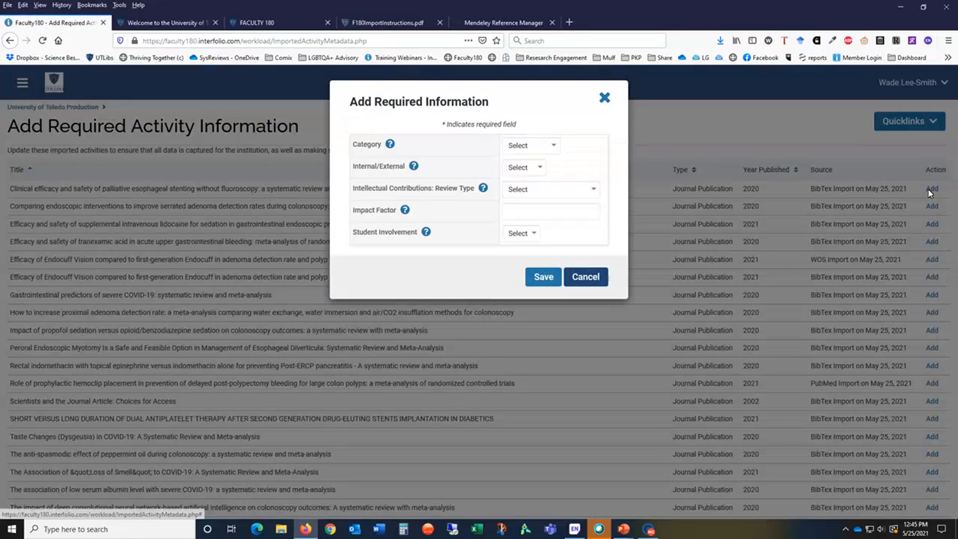
left_click(533, 147)
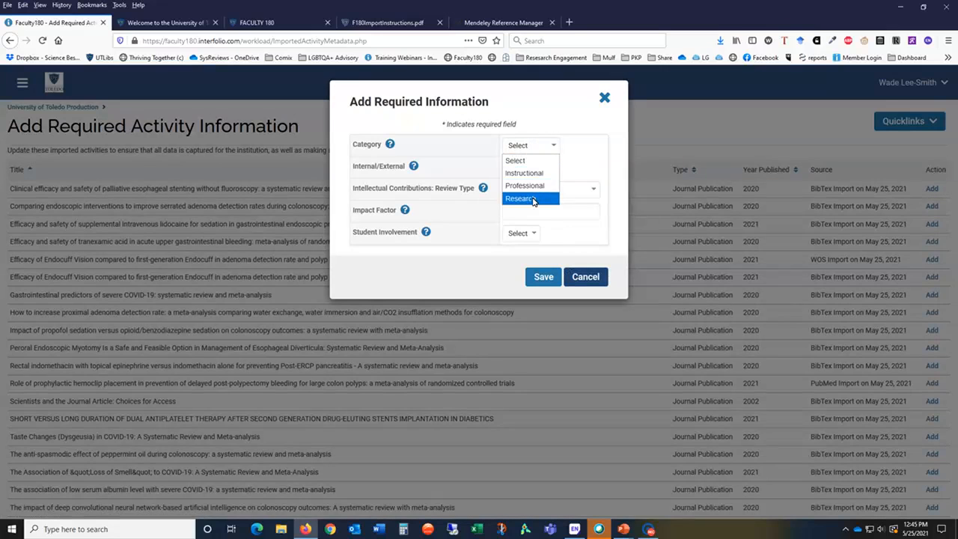
left_click(533, 199)
left_click(540, 167)
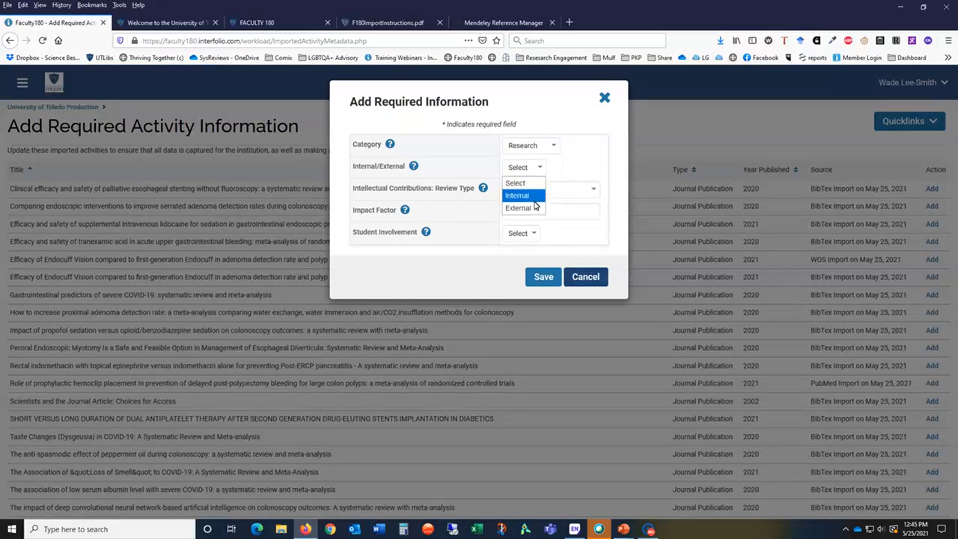
left_click(534, 208)
left_click(551, 193)
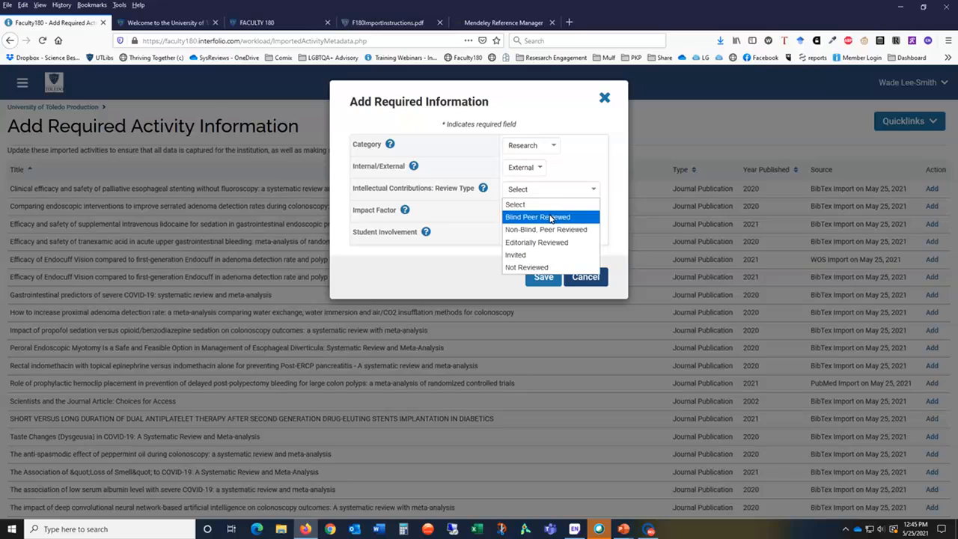
left_click(551, 218)
left_click(529, 234)
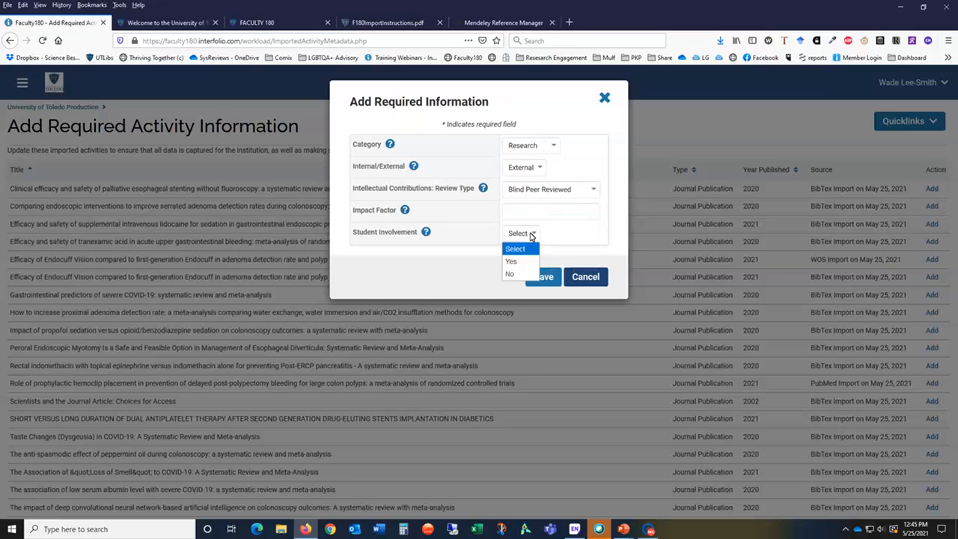
left_click(512, 275)
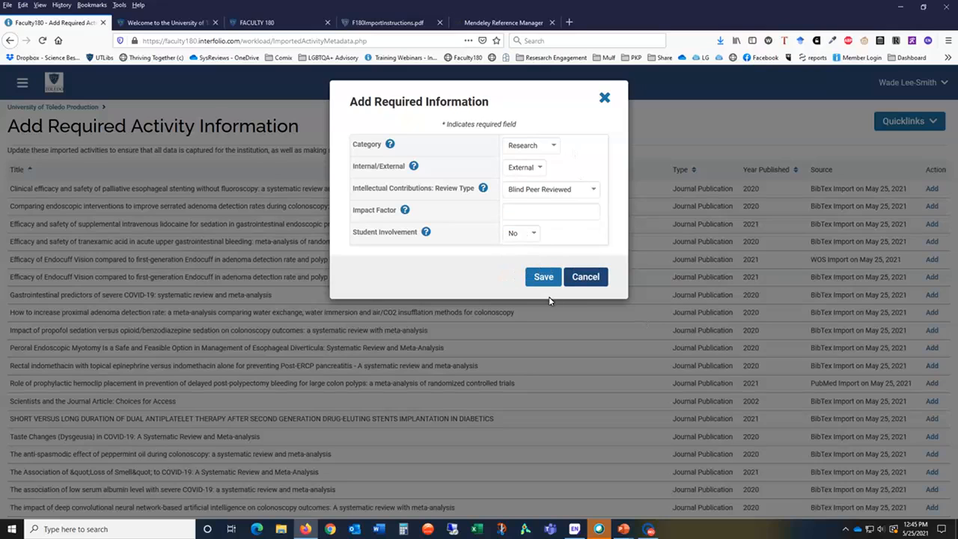
left_click(536, 286)
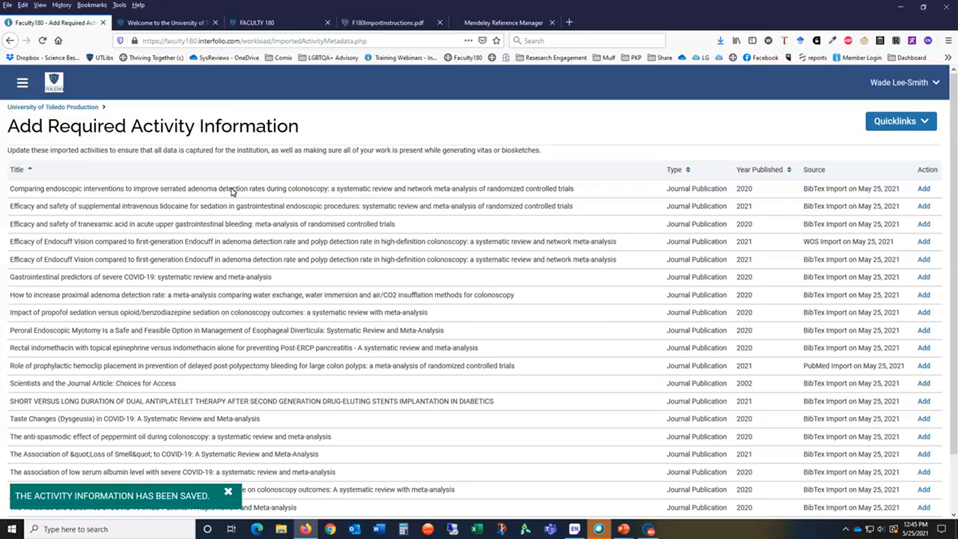
left_click(70, 107)
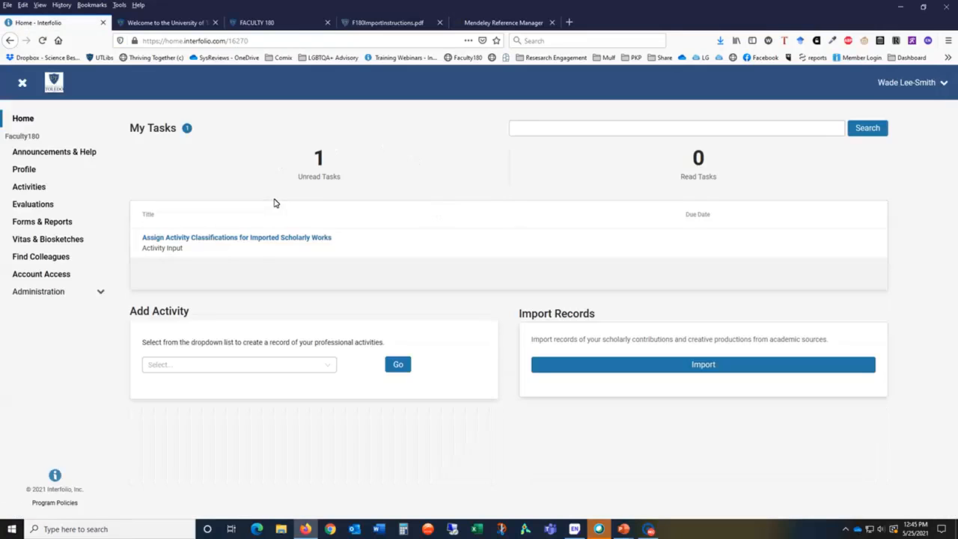
- Switch to Mendeley Reference Manager, select all references and export them in BibTeX format, saving export.bib to Downloads
left_click(508, 25)
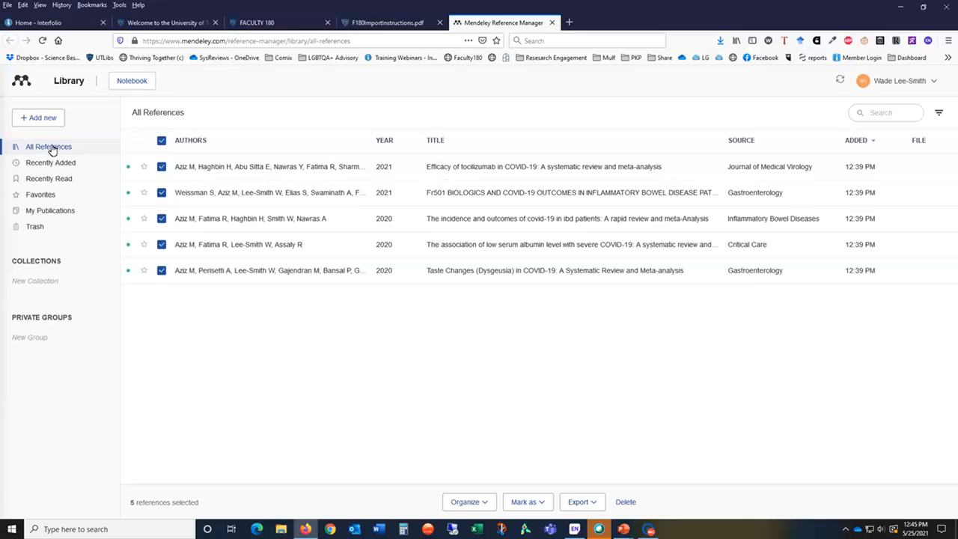
left_click(162, 141)
left_click(163, 141)
left_click(595, 506)
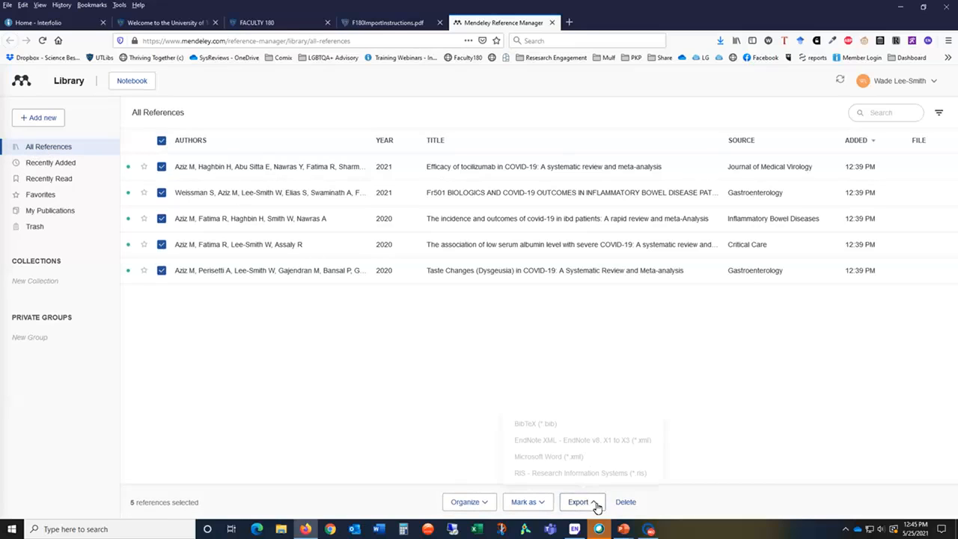
left_click(551, 425)
left_click(413, 287)
left_click(527, 327)
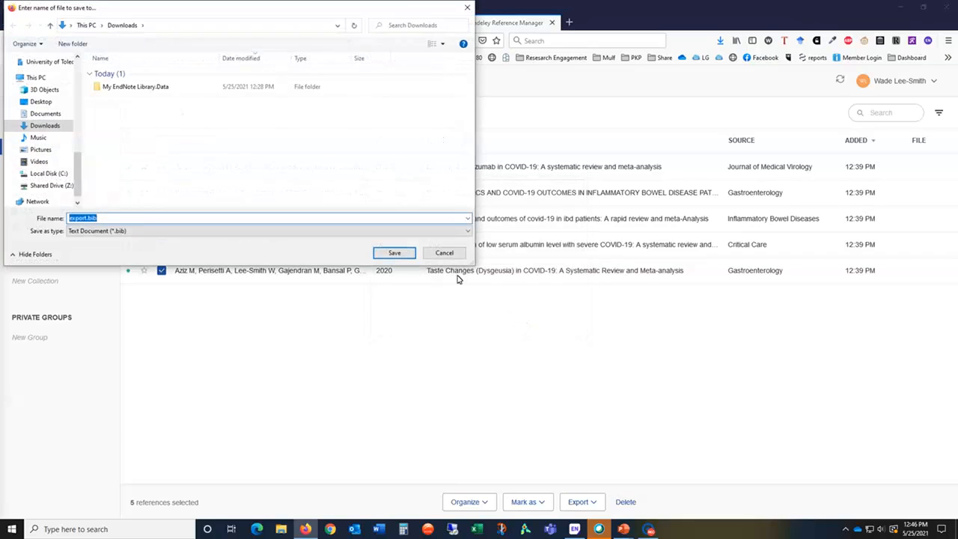
left_click(394, 252)
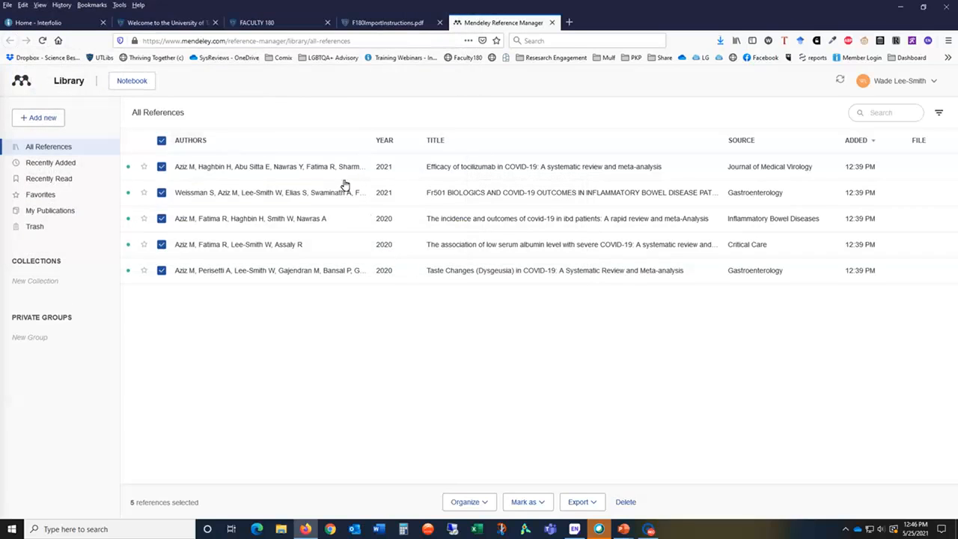
- Return to Interfolio and open the Import Citations form for a new import of scholarly records
left_click(49, 21)
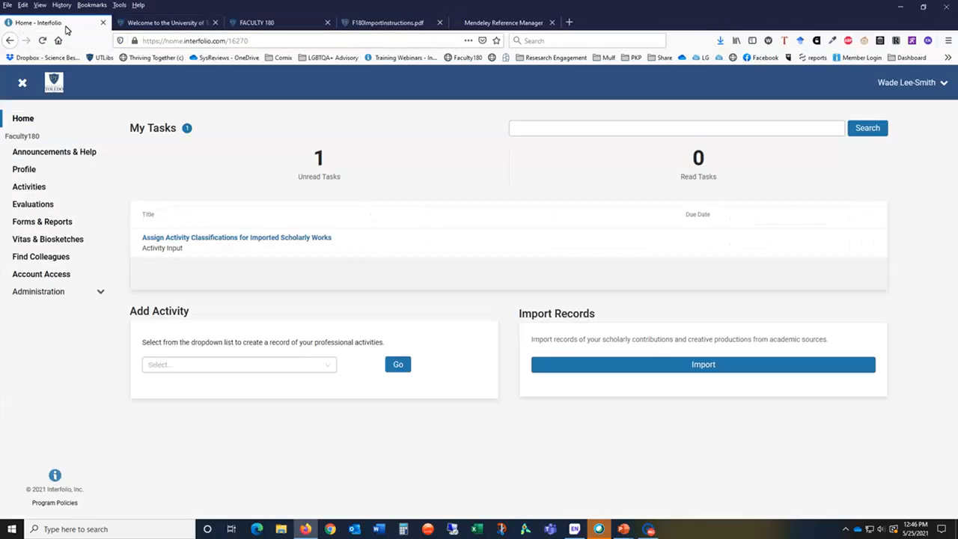
left_click(694, 366)
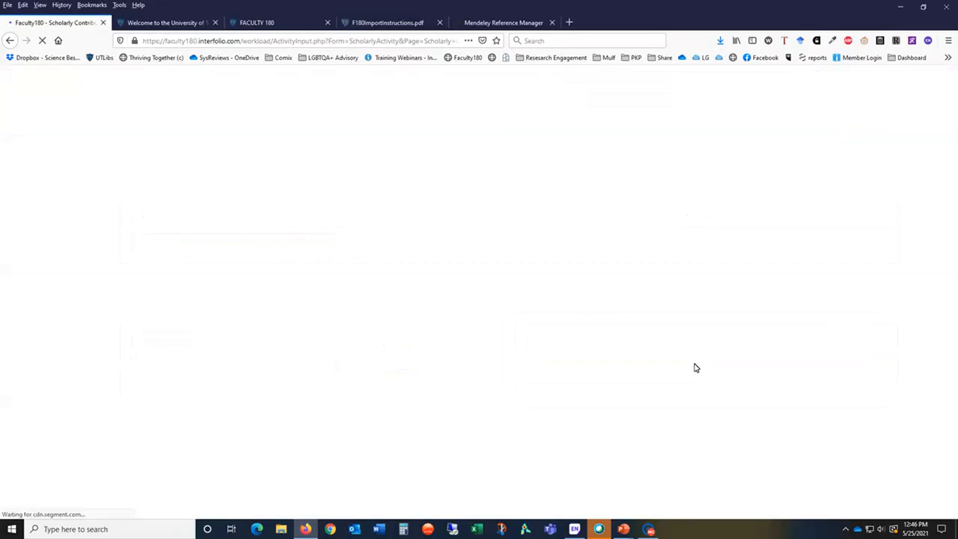
left_click(147, 190)
left_click(28, 267)
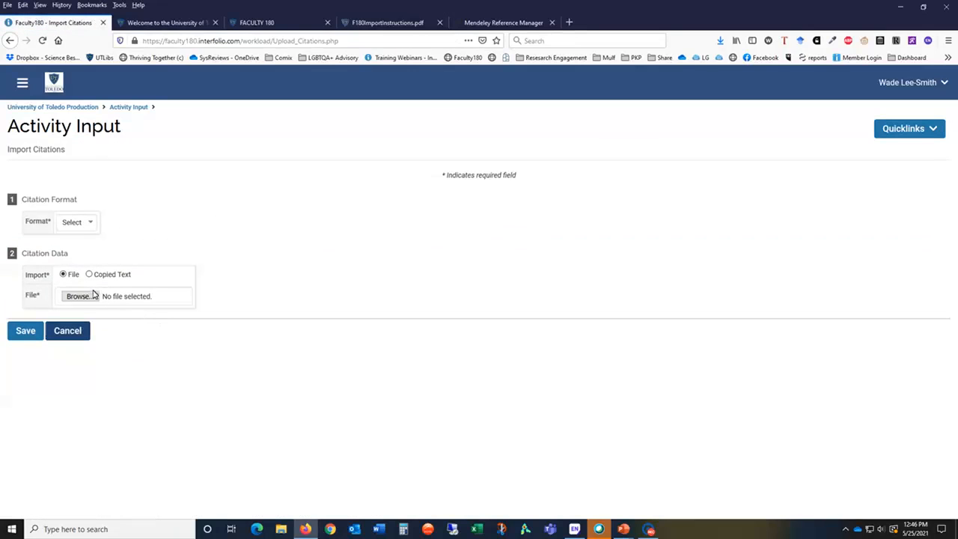
- Set the citation format to BibTeX, choose export.bib from Downloads as the import file and submit it
left_click(76, 224)
left_click(74, 259)
left_click(79, 297)
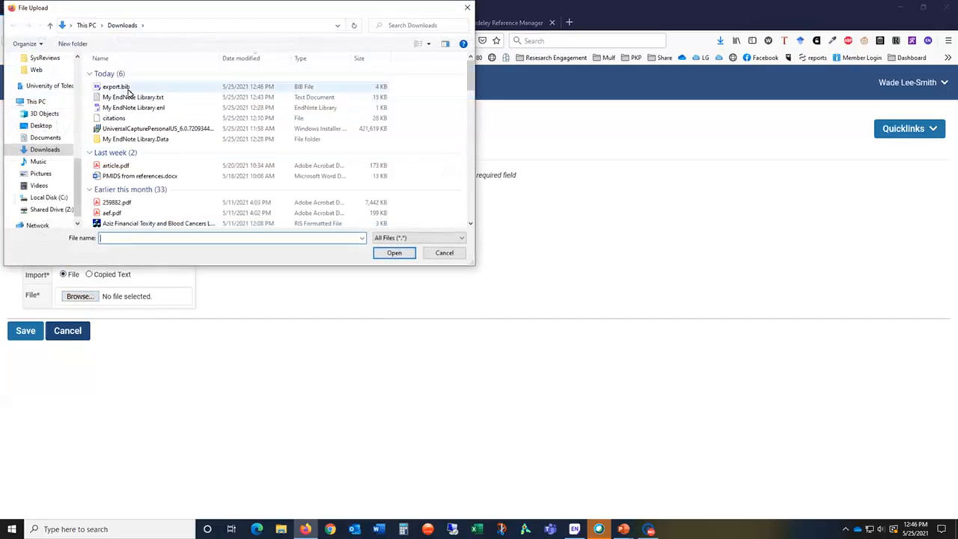
double_click(128, 86)
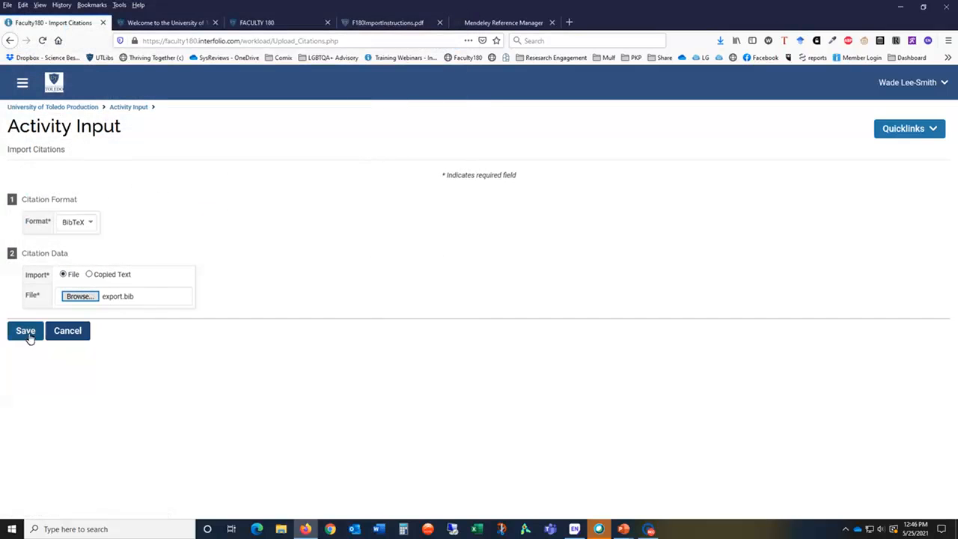
left_click(26, 333)
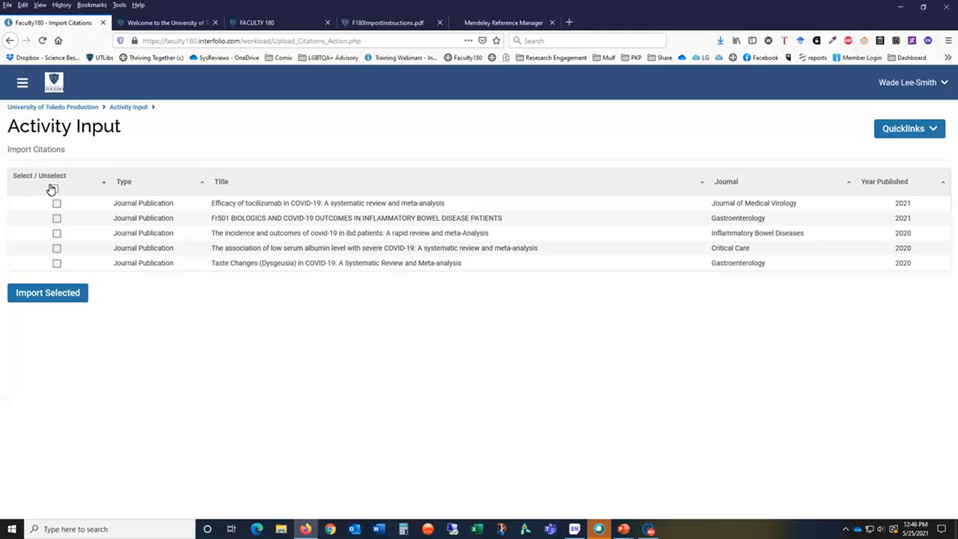
- Import all the citations listed from the Mendeley export and return to the home page
left_click(54, 189)
left_click(62, 293)
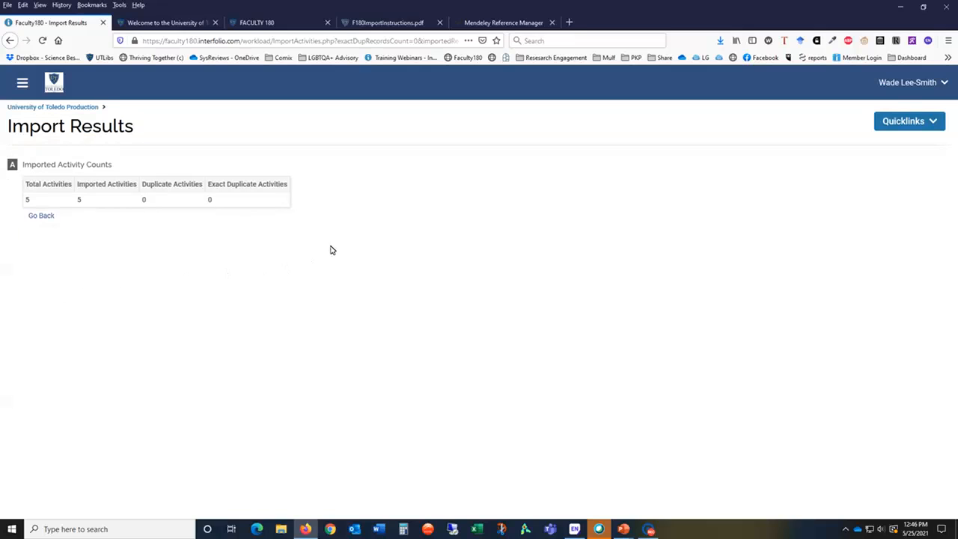
left_click(55, 109)
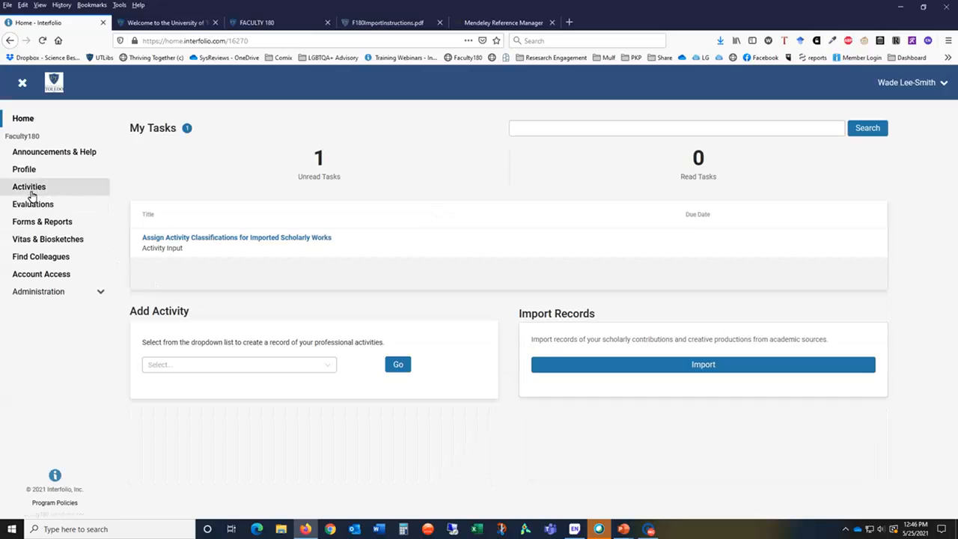
- Open the Activities page, sort the Publications & Scholarly Contributions list by title and look through its entries
left_click(30, 193)
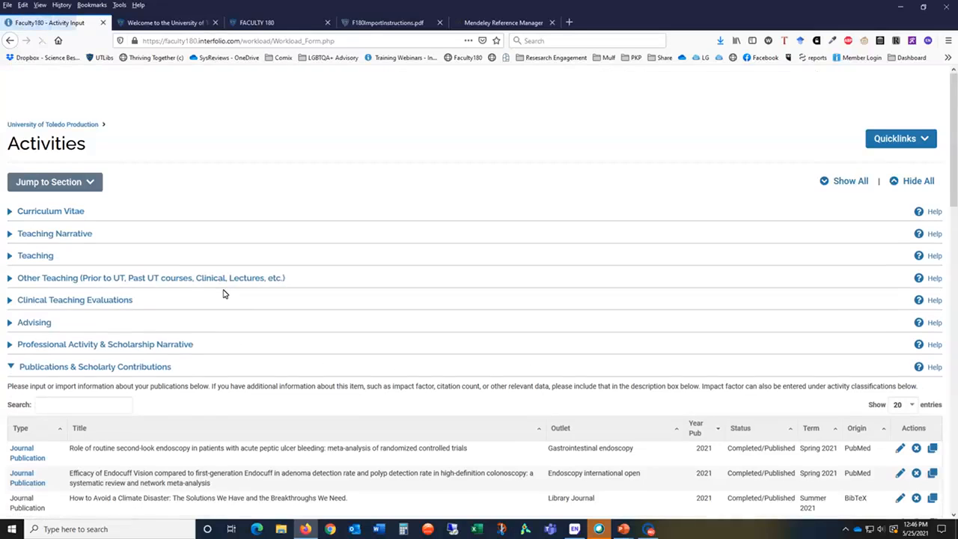
scroll(87, 347, "down", 2)
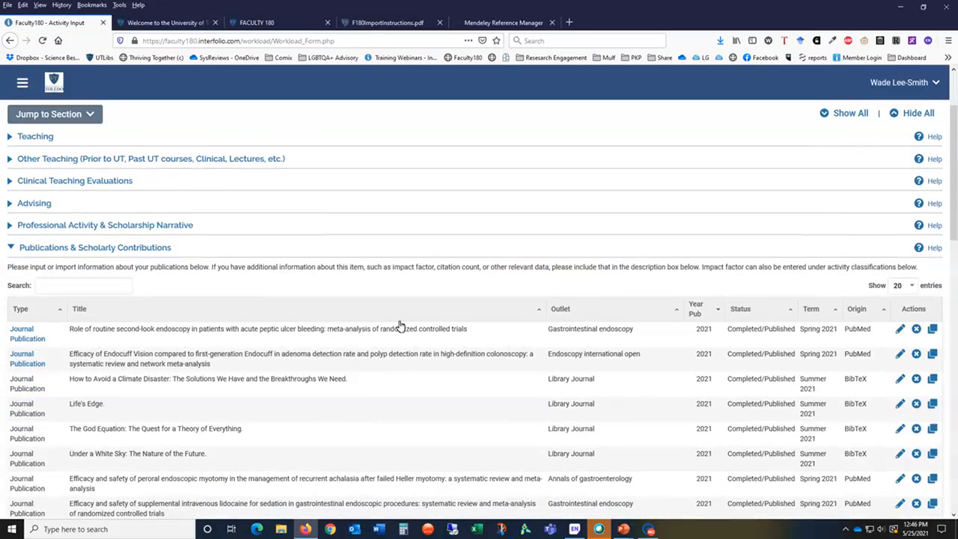
left_click(82, 311)
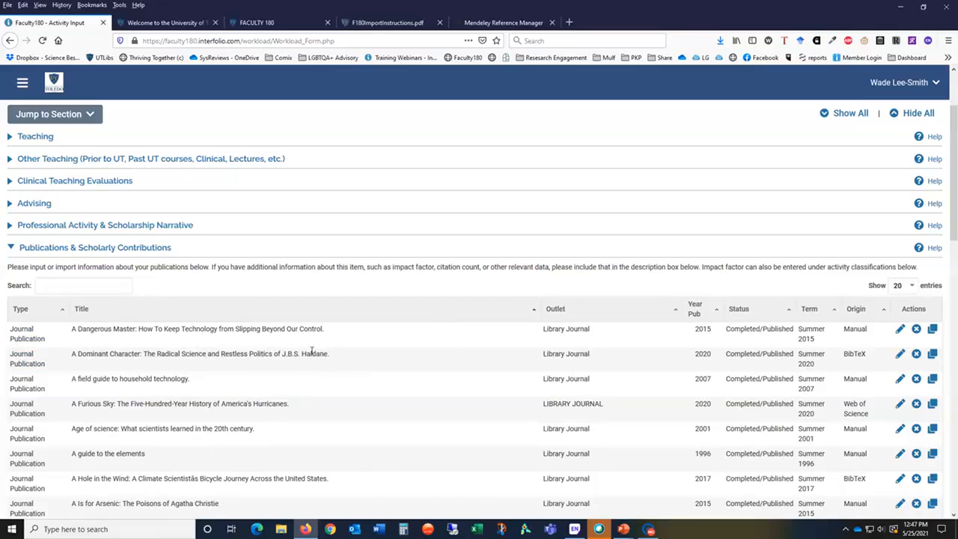
scroll(215, 342, "down", 5)
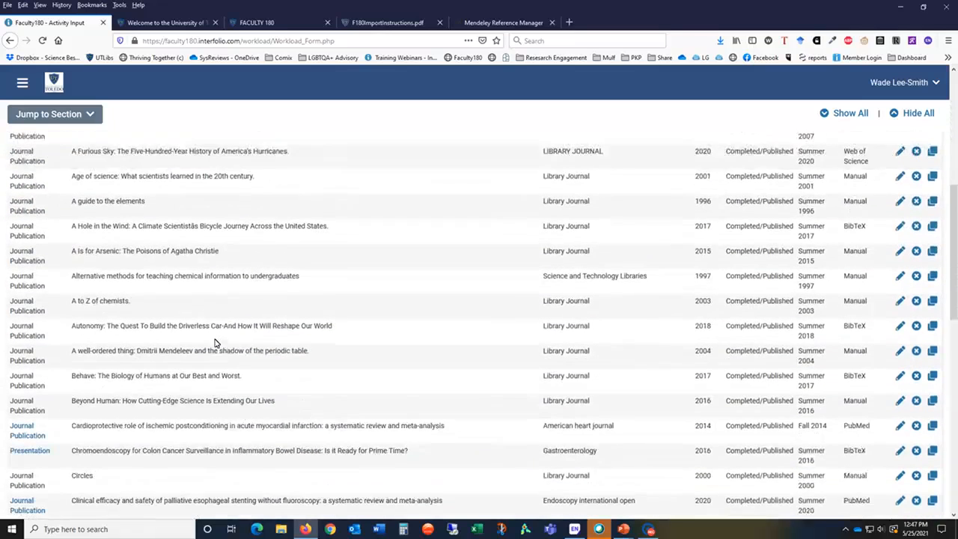